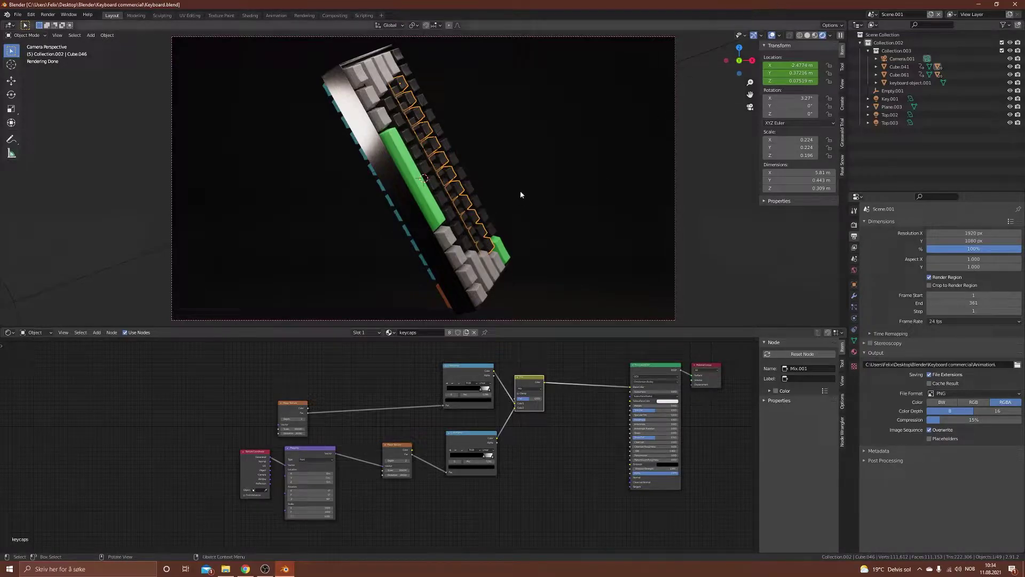
Zoom the rendered camera view in on the dark keycaps beside the green accent bar
scroll(533, 192, up, 5)
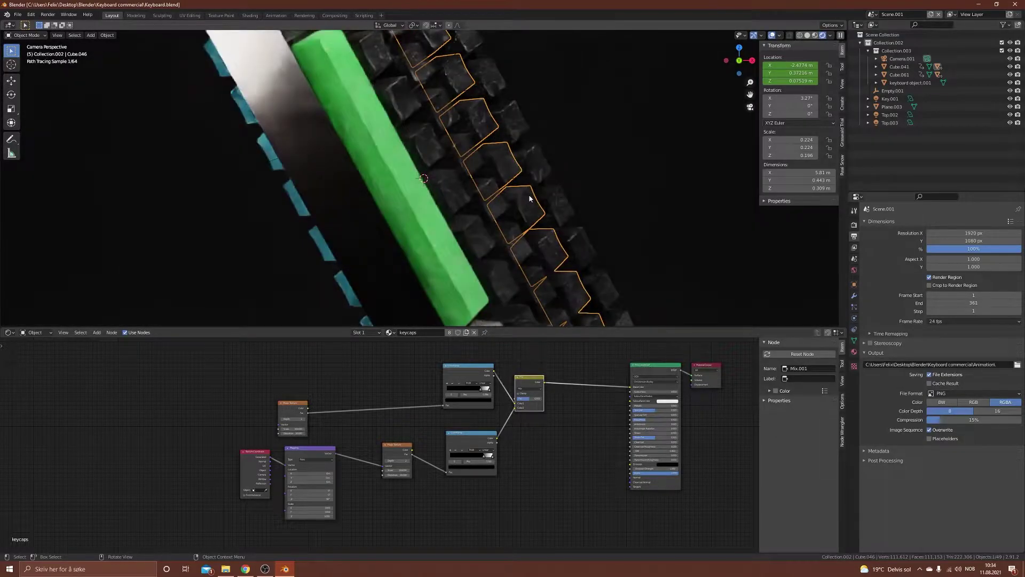
scroll(504, 213, up, 2)
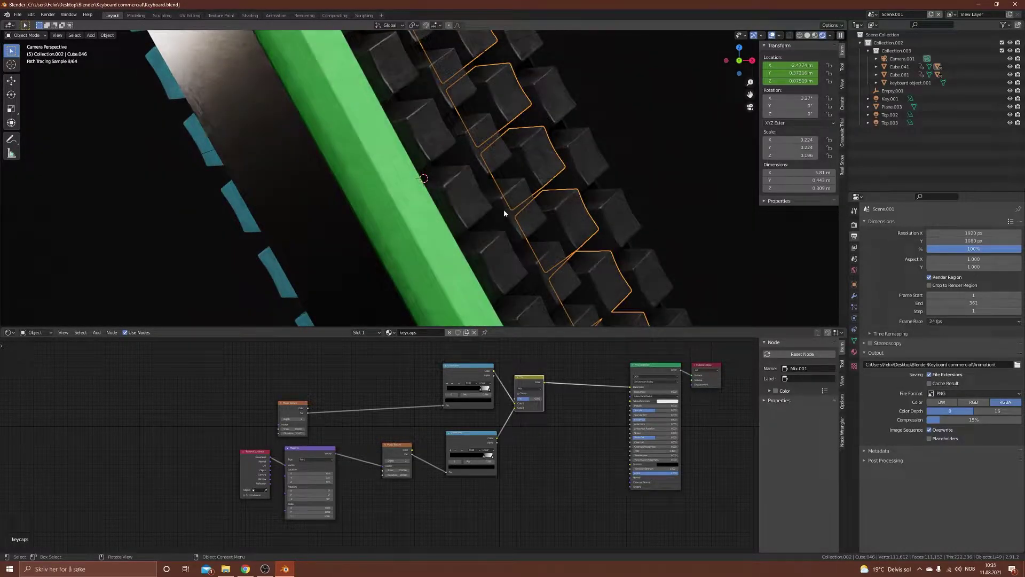
Preview the plain carbon fiber background and the woven carbon photo in Google Images
click(245, 569)
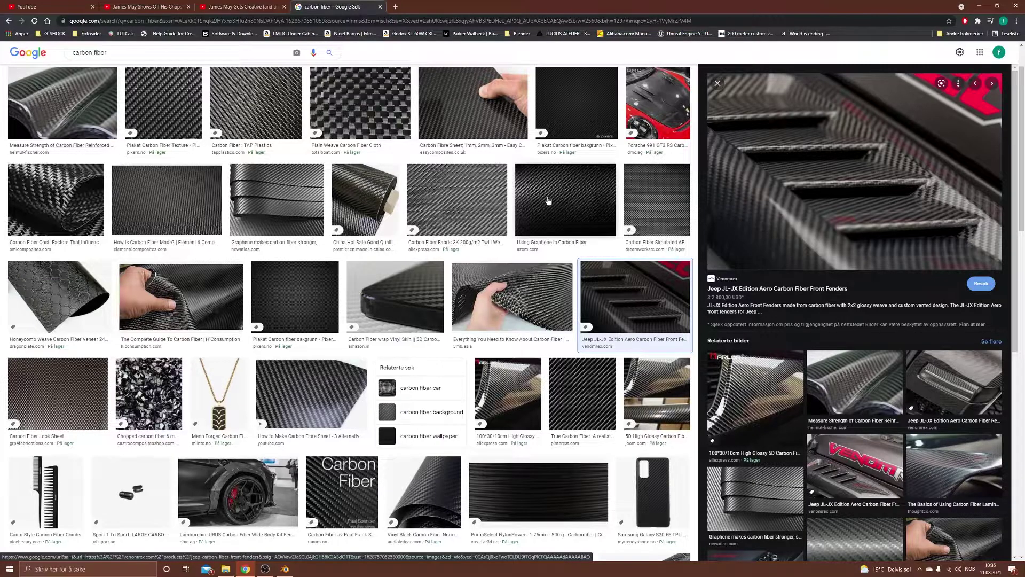
click(586, 114)
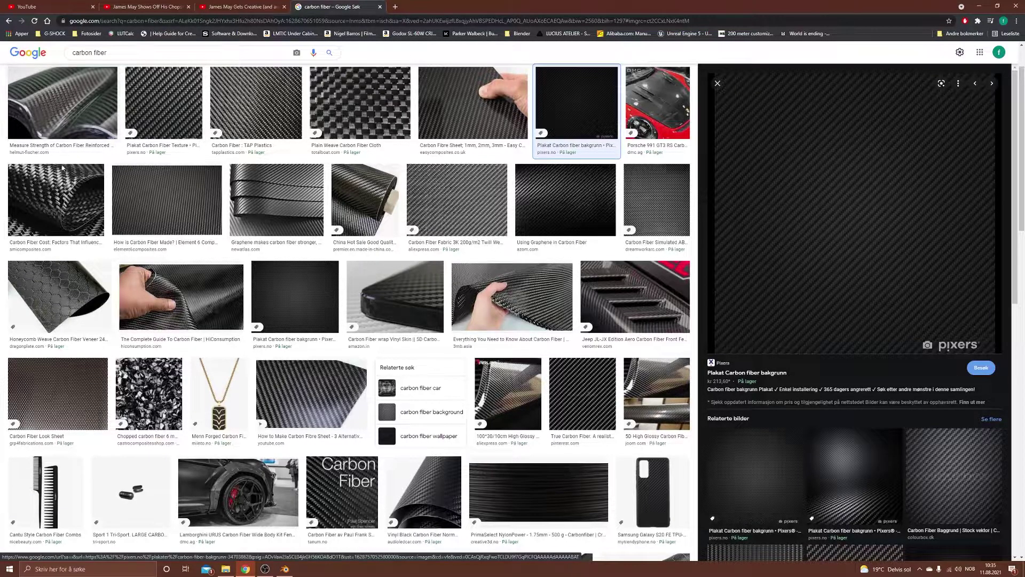
click(59, 197)
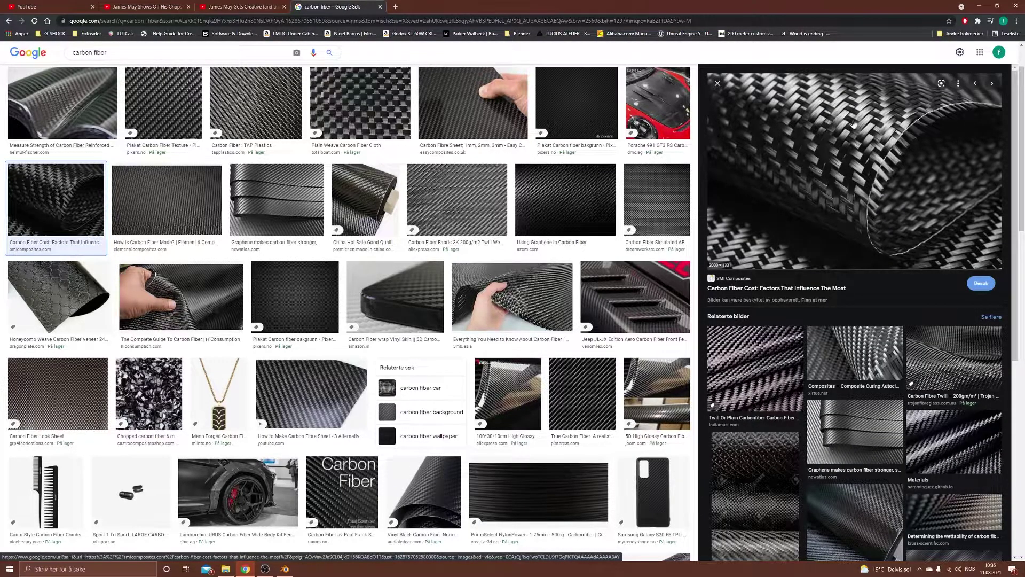
Back in Blender, leave camera view and orbit to an extreme close-up of one keycap's weave
click(982, 5)
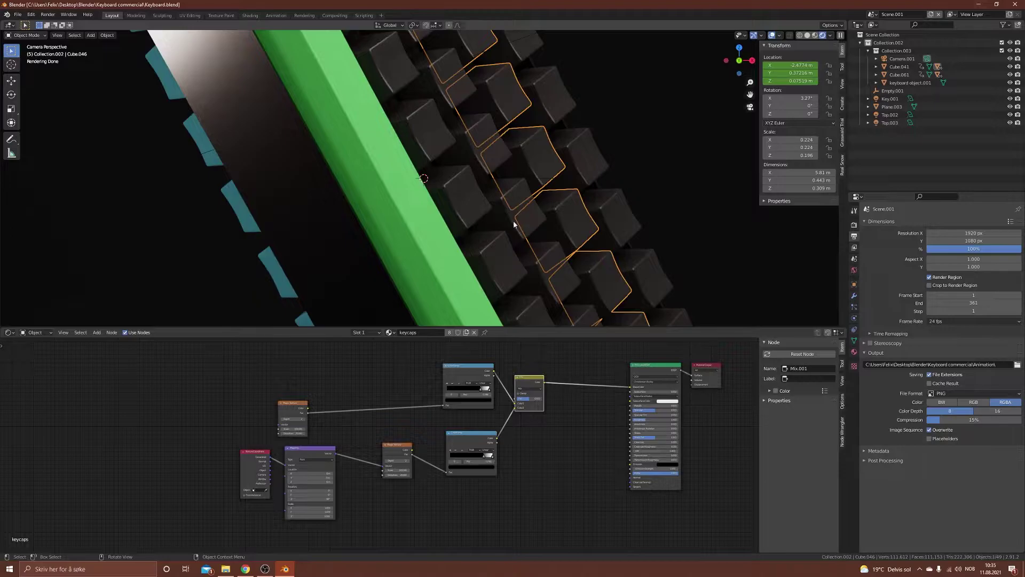
key(KP_0)
scroll(560, 181, up, 6)
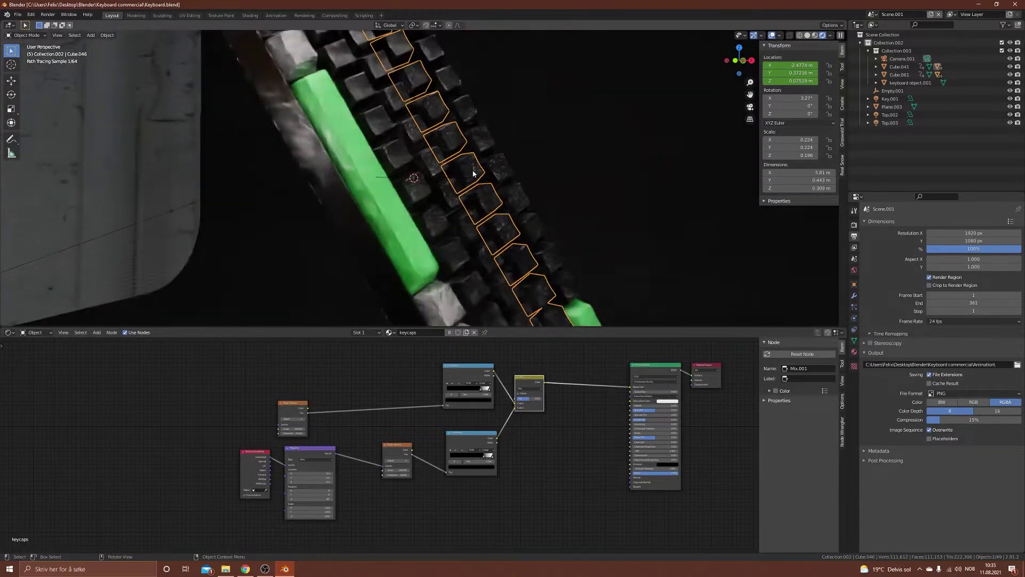
scroll(480, 174, up, 2)
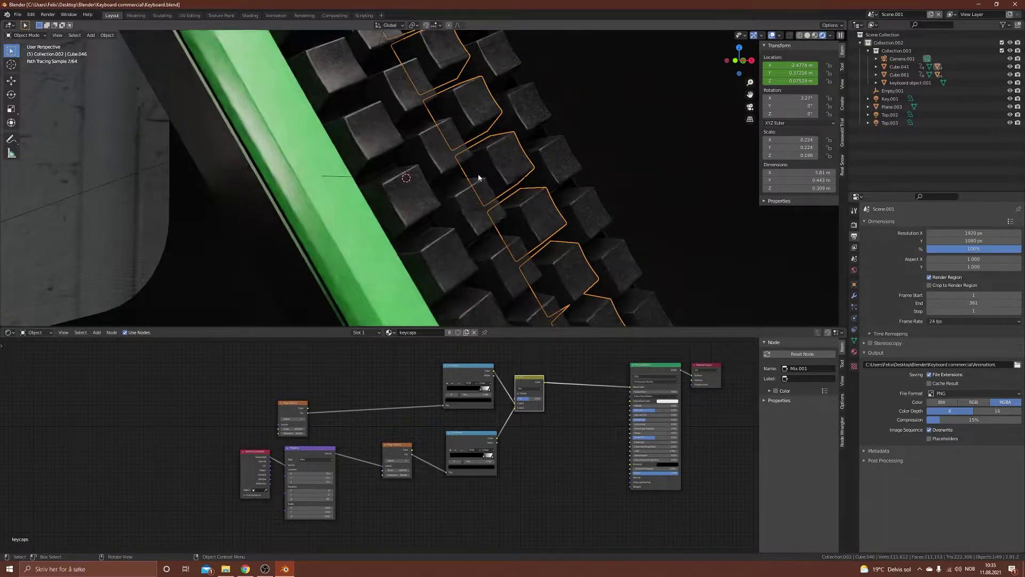
scroll(454, 184, up, 5)
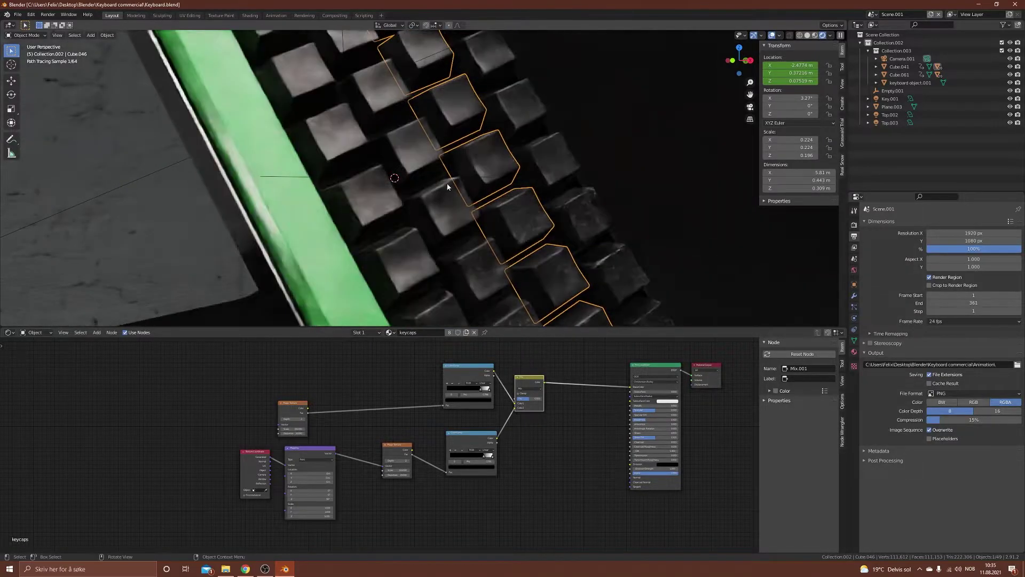
scroll(438, 157, down, 7)
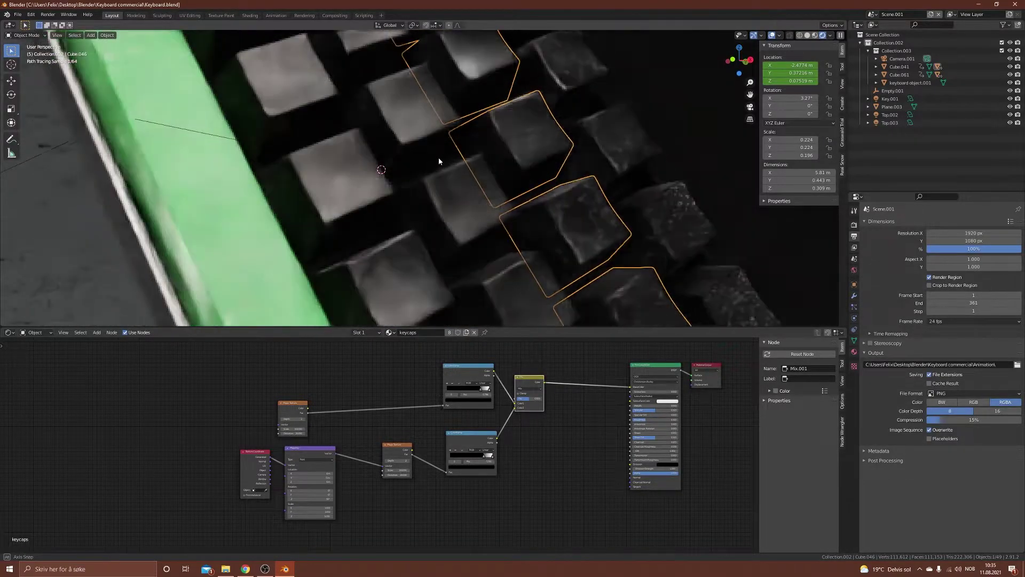
scroll(322, 175, down, 4)
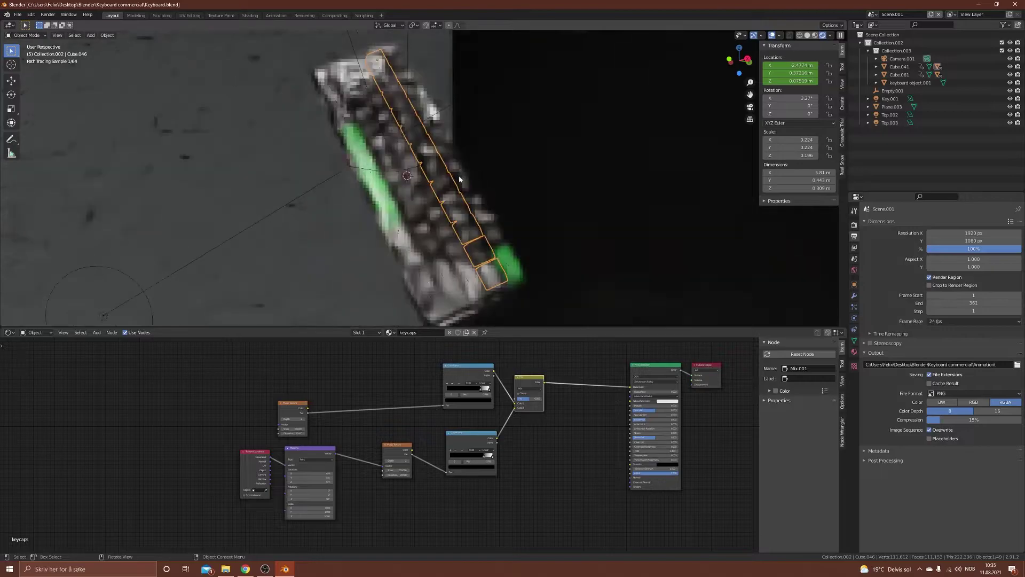
scroll(459, 176, up, 8)
scroll(476, 175, up, 8)
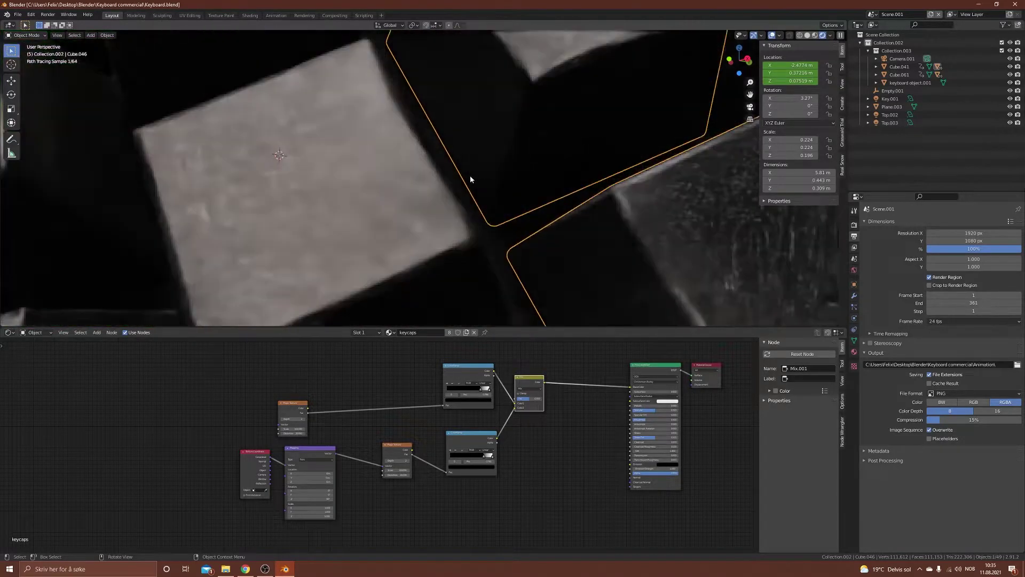
middle_drag(470, 175, 422, 182)
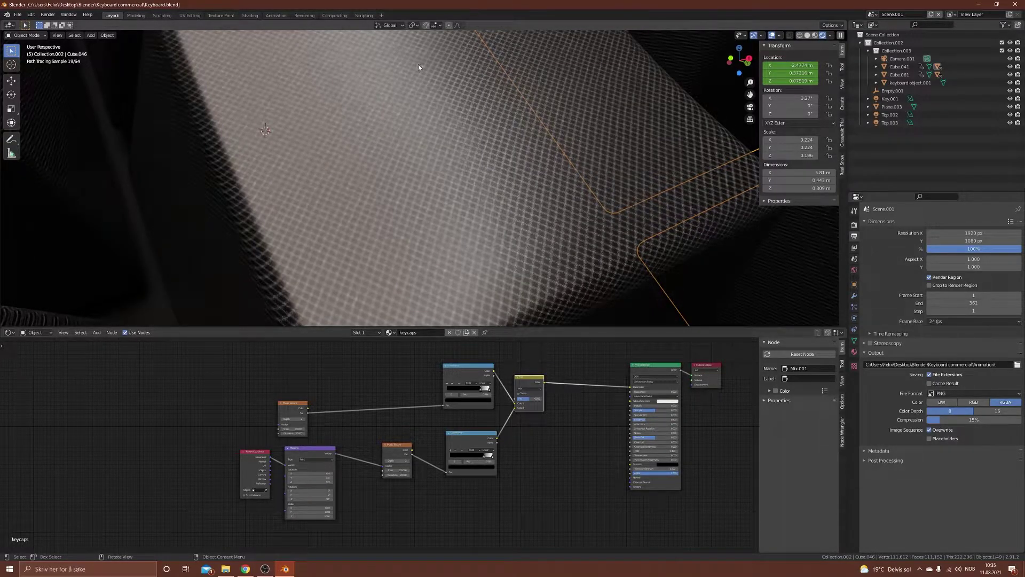
Enlarge the node editor and spread out the Texture Coordinate, Mapping and Magic Texture nodes
drag(576, 330, 585, 283)
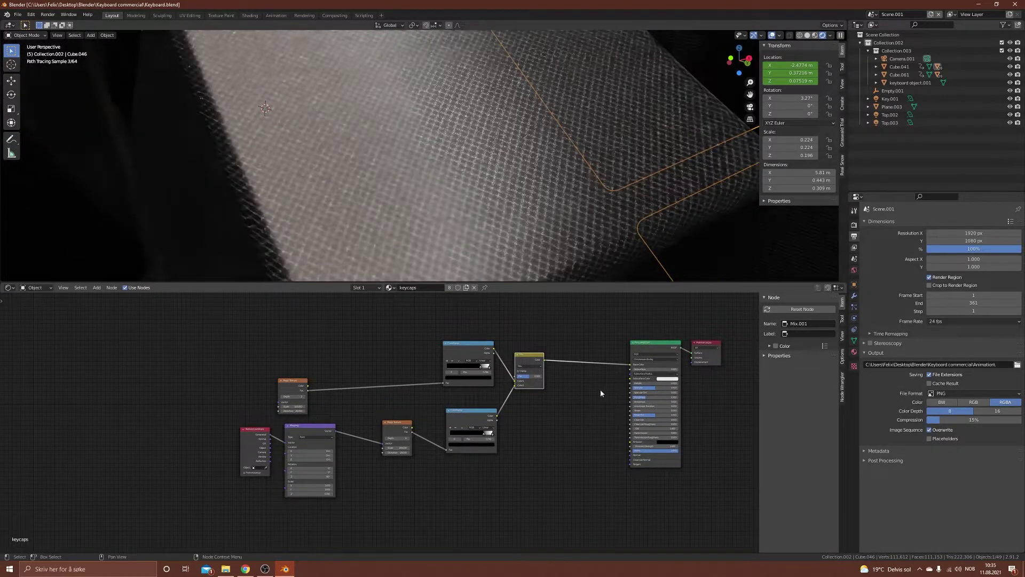
middle_drag(601, 390, 548, 391)
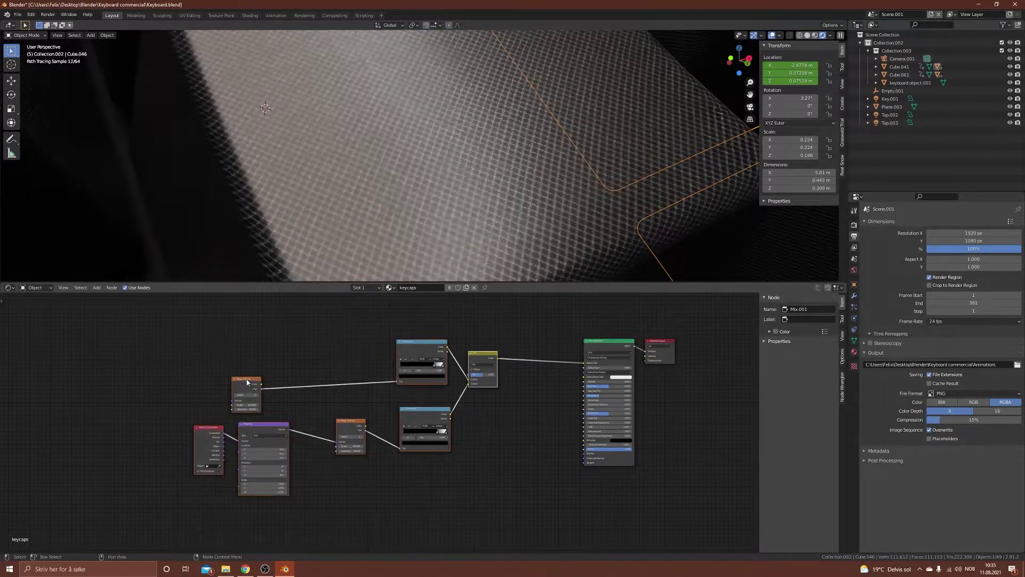
drag(246, 379, 321, 383)
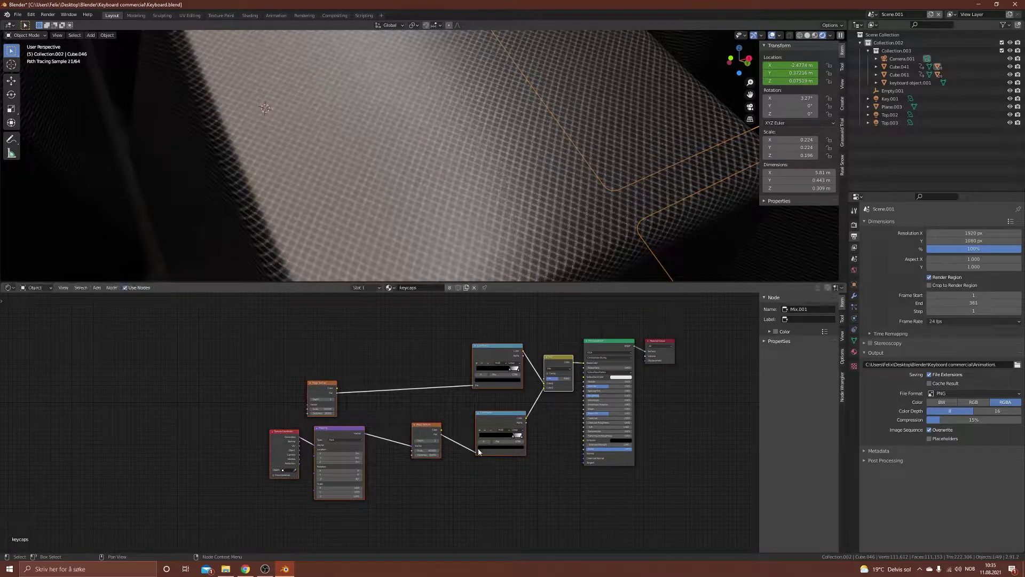
scroll(470, 443, up, 2)
drag(378, 355, 173, 559)
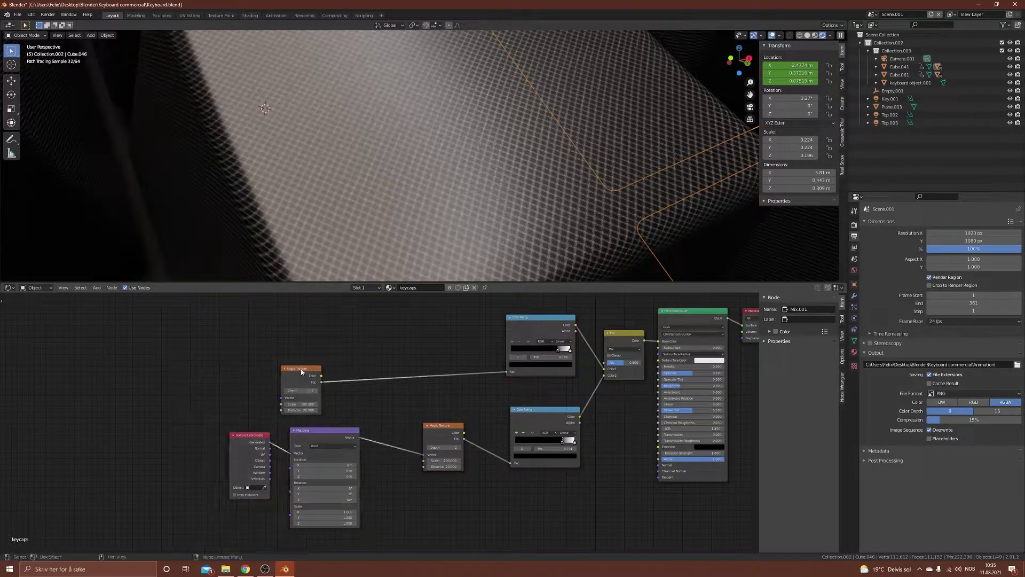
drag(301, 370, 337, 362)
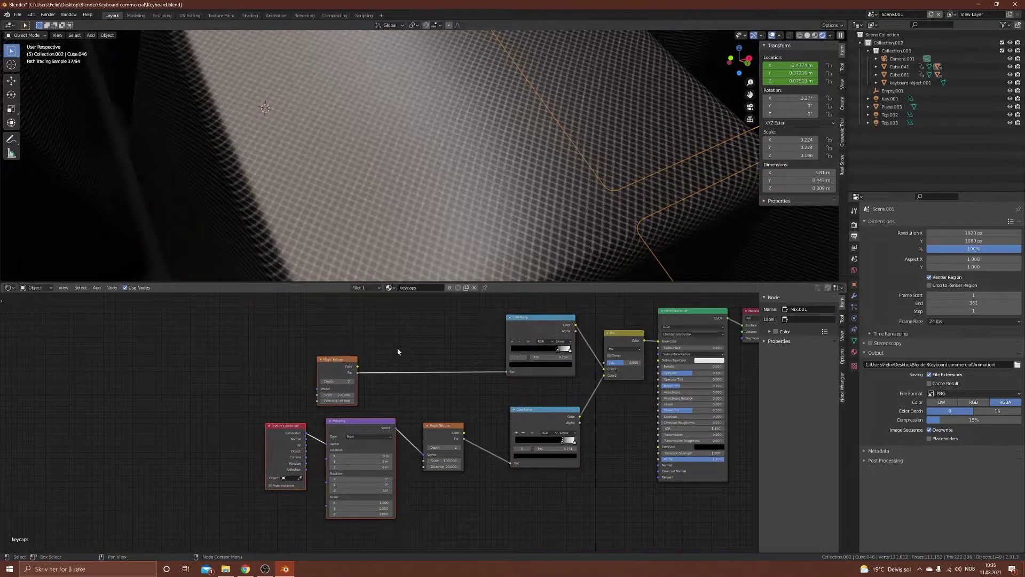
Preview the top Magic Texture's striped output and frame the ColorRamp, Mix and Principled BSDF nodes
ctrl+shift+click(343, 362)
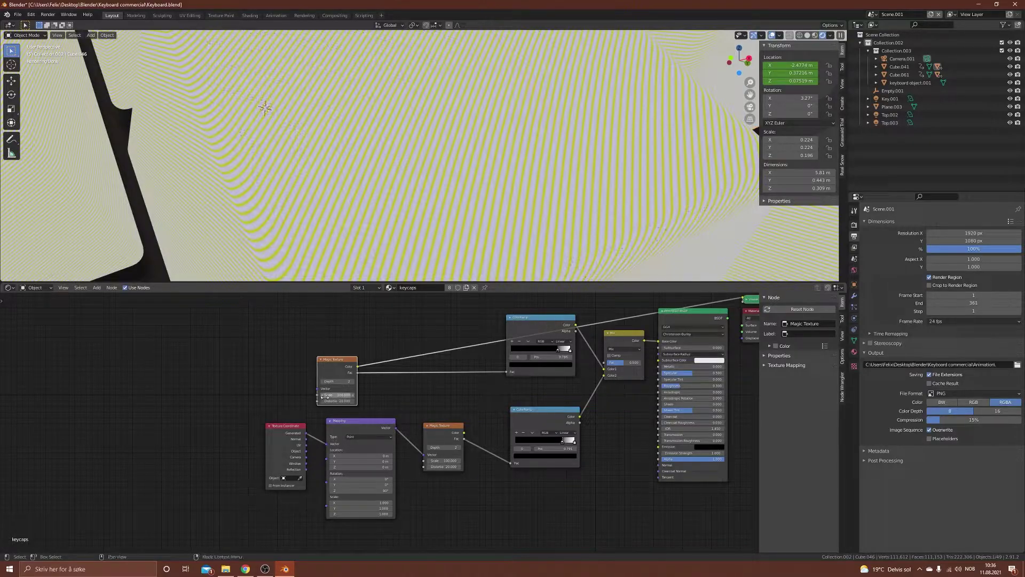
scroll(334, 390, up, 3)
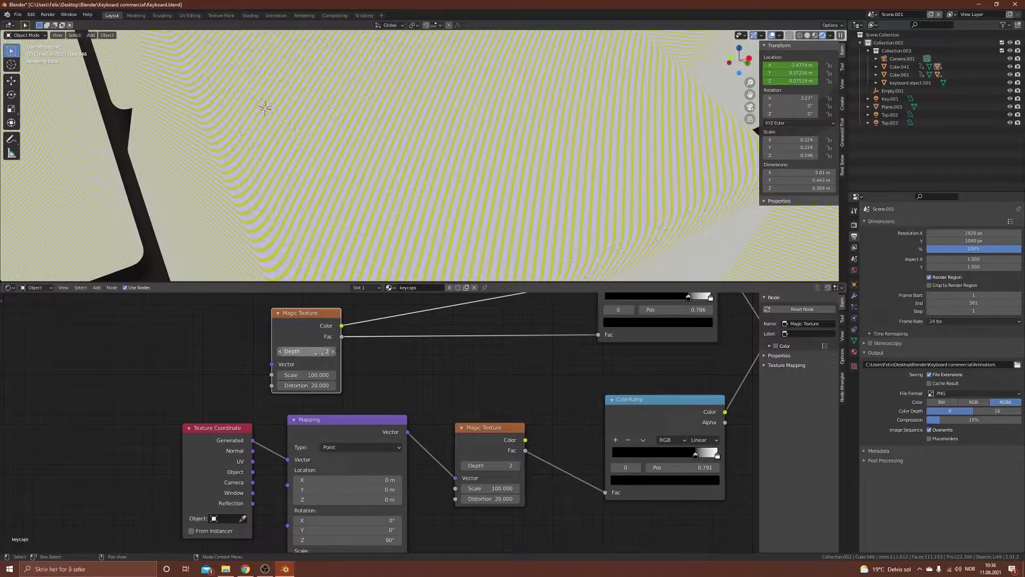
middle_drag(554, 375, 367, 449)
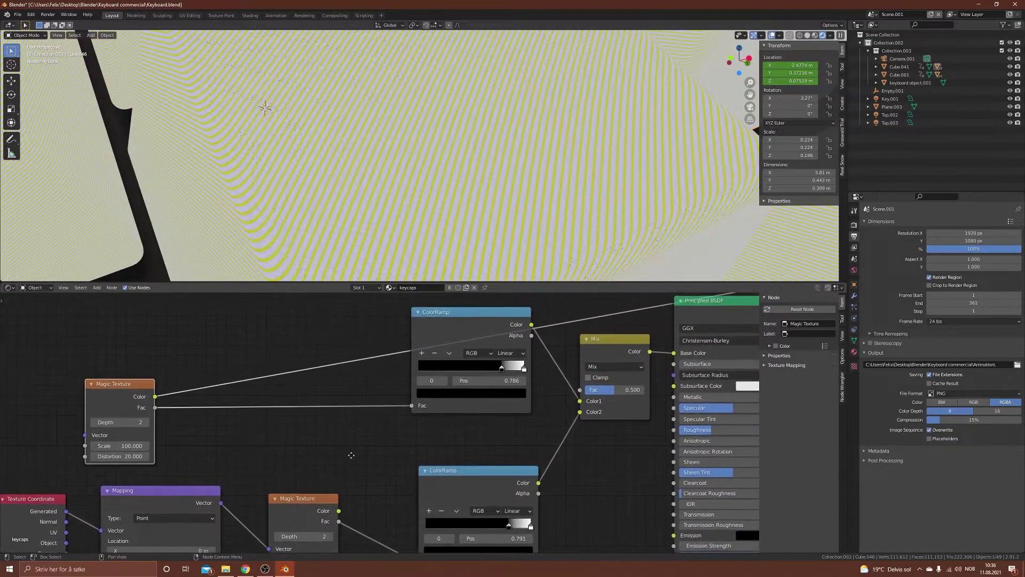
Preview the upper ColorRamp's black-and-white stripes, keep its stop at 0.786, and shift the node left
ctrl+shift+click(478, 316)
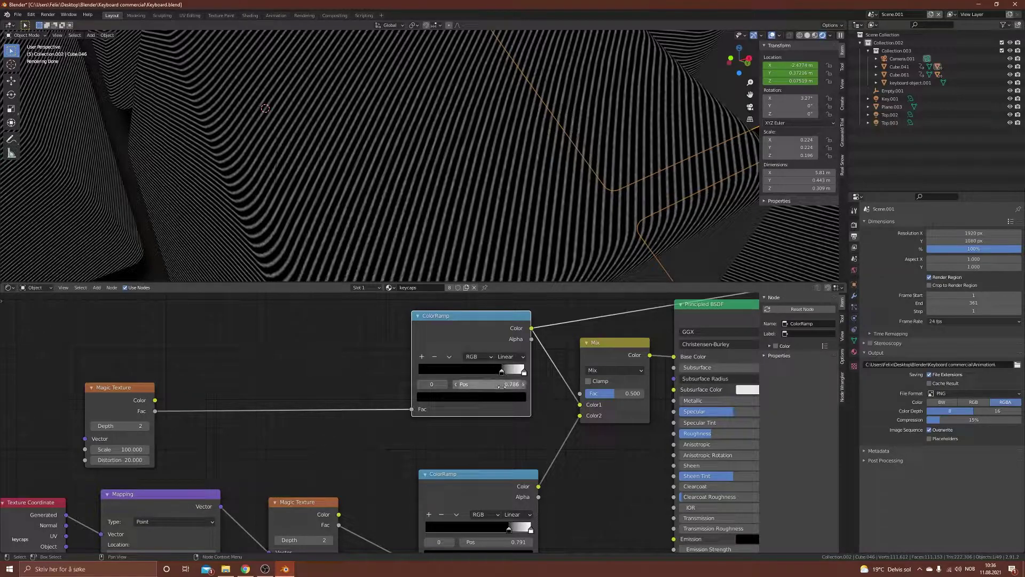
click(502, 384)
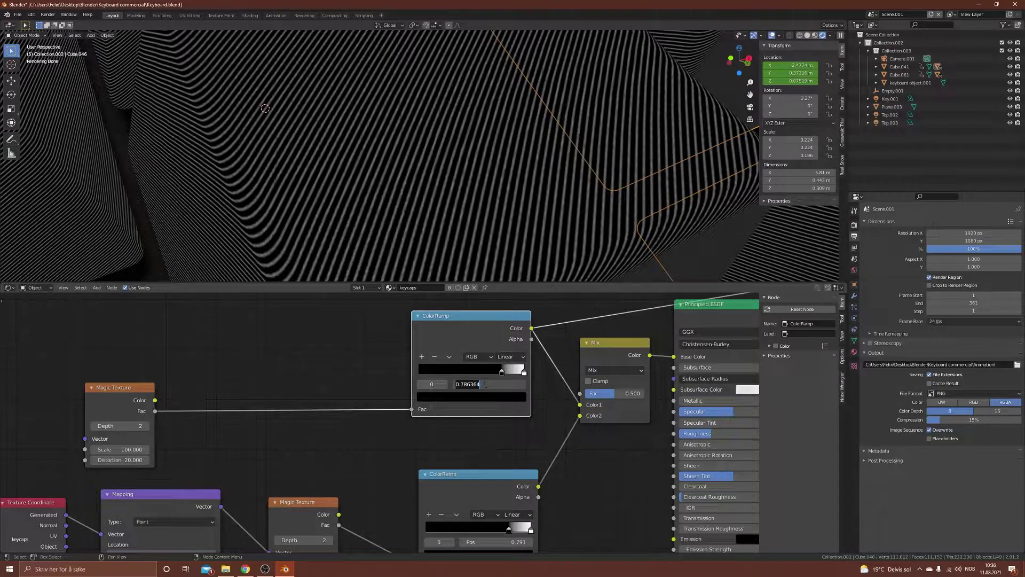
key(Return)
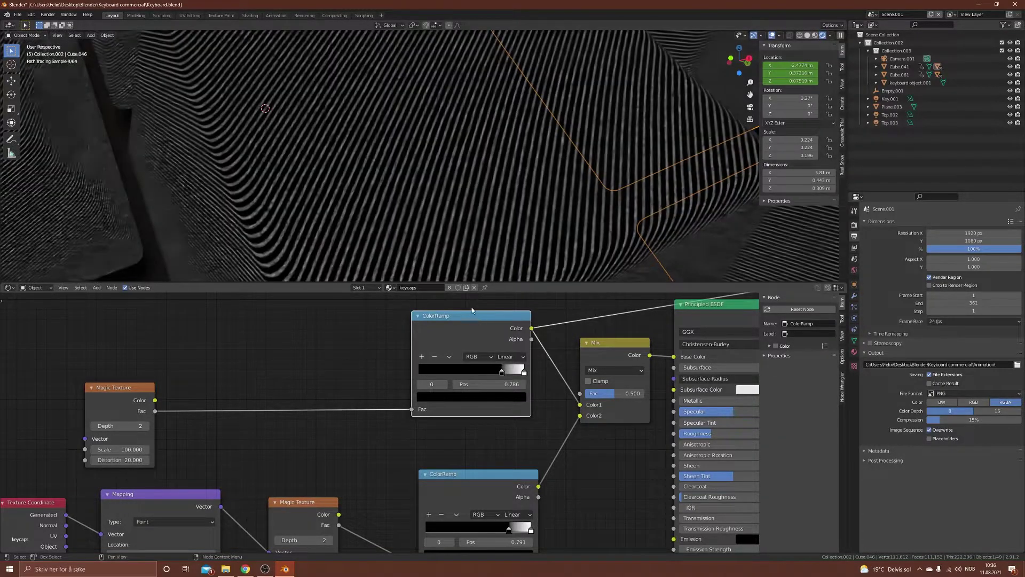
drag(513, 319, 463, 332)
Preview the Mix node's crosshatched weave and inspect the lower Magic Texture and Mapping nodes
ctrl+shift+click(617, 346)
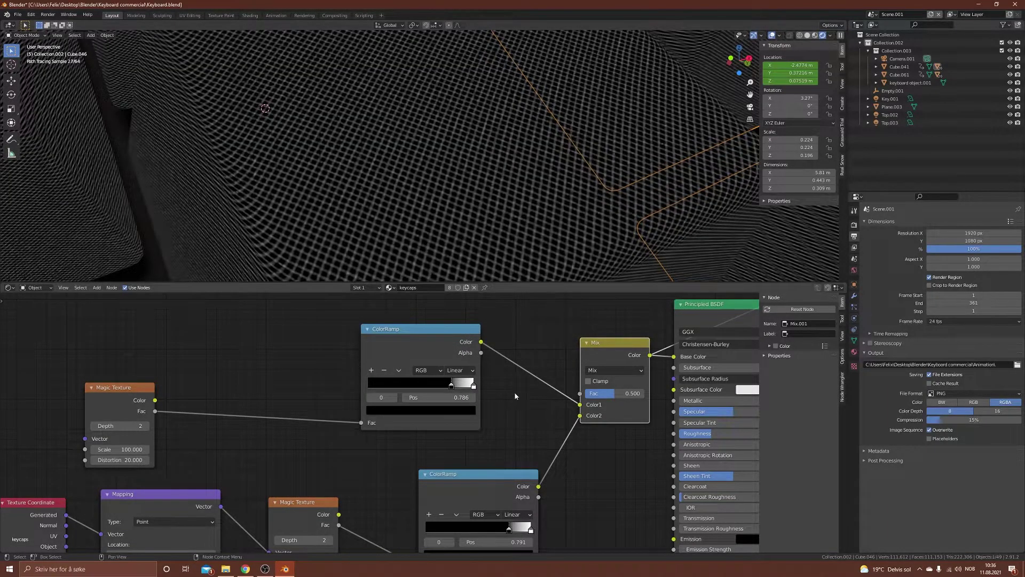
middle_drag(498, 352, 511, 346)
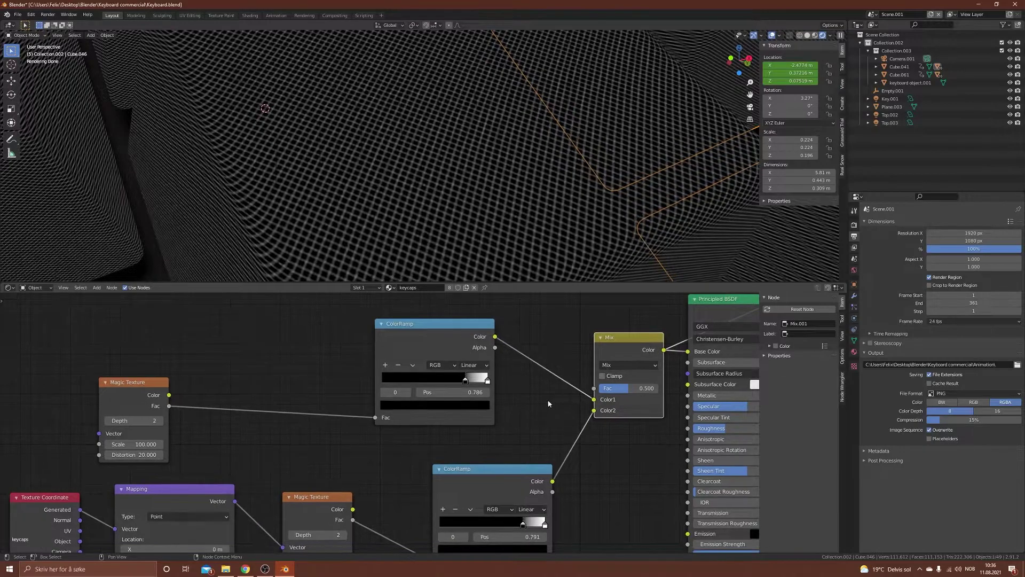
middle_drag(449, 470, 537, 372)
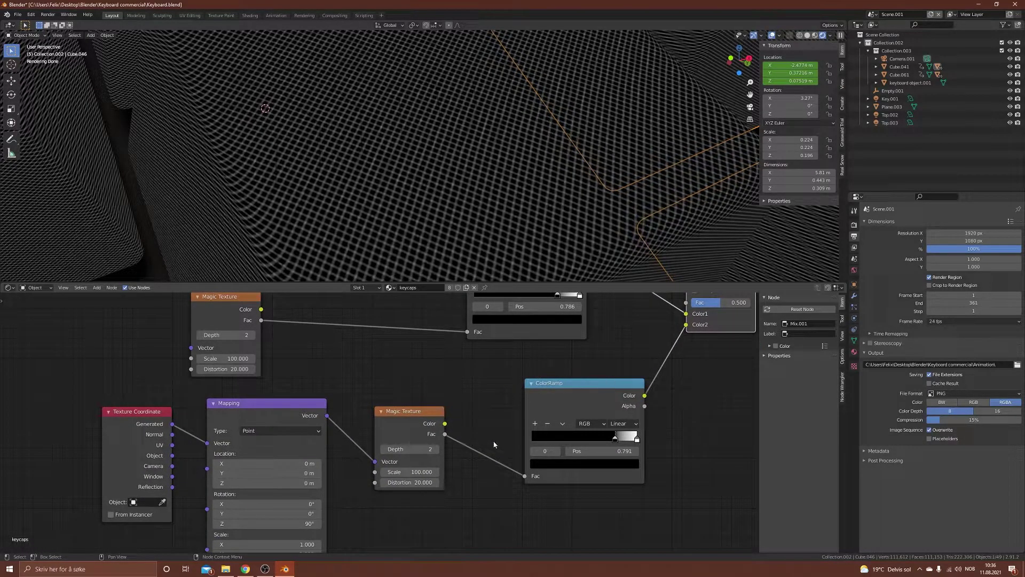
middle_drag(586, 325, 568, 337)
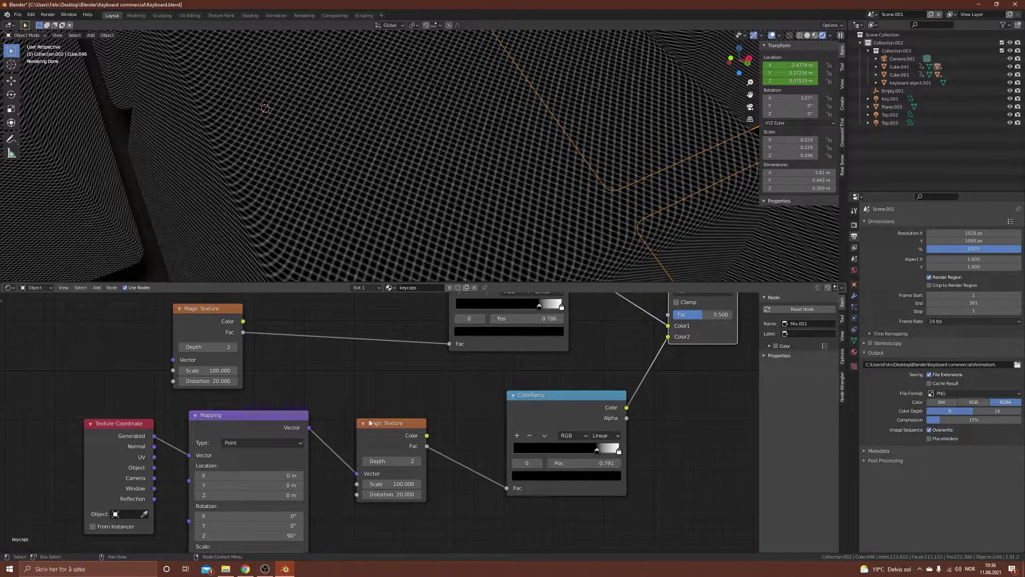
click(396, 435)
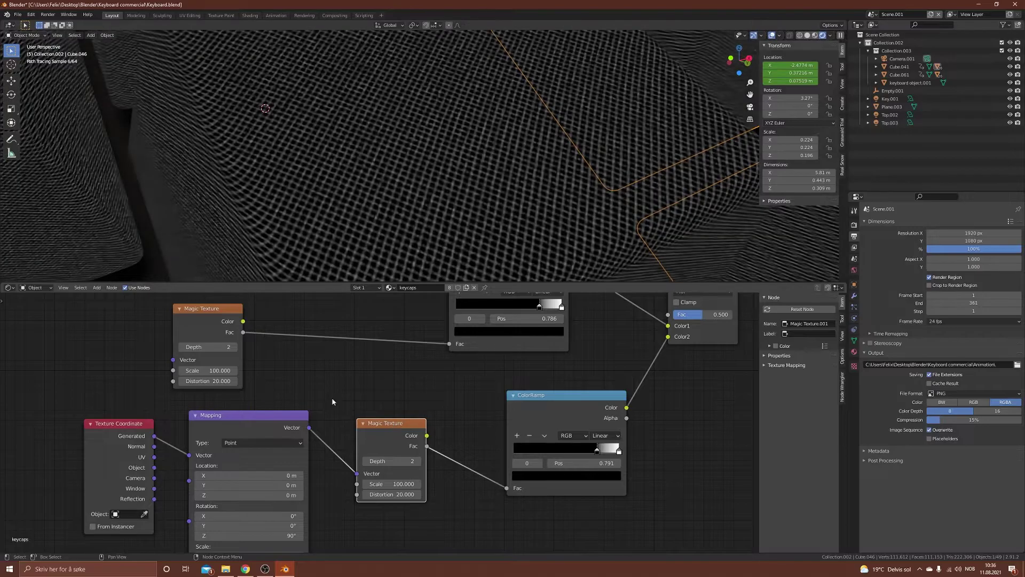
middle_drag(414, 430, 426, 409)
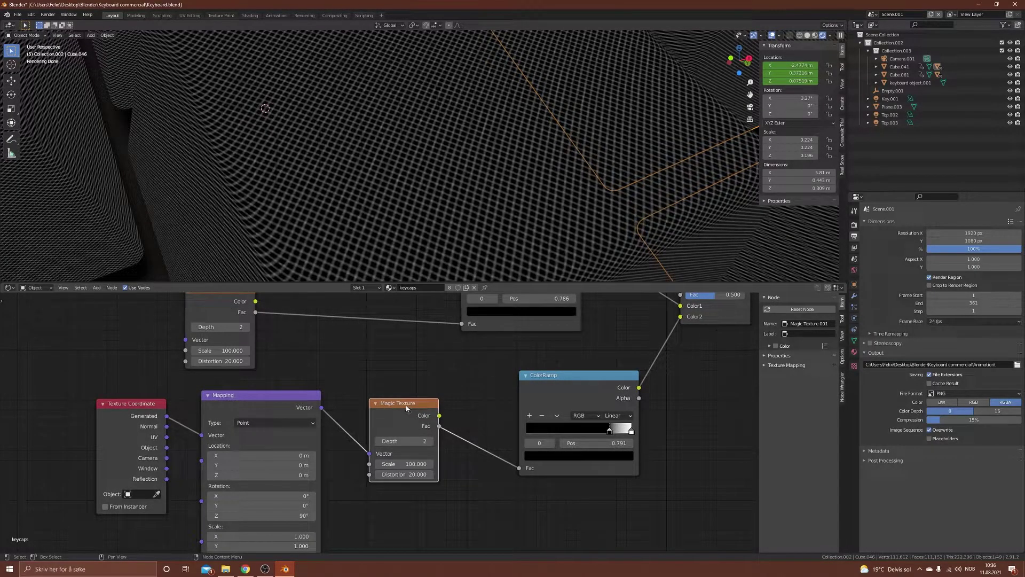
middle_drag(234, 449, 209, 447)
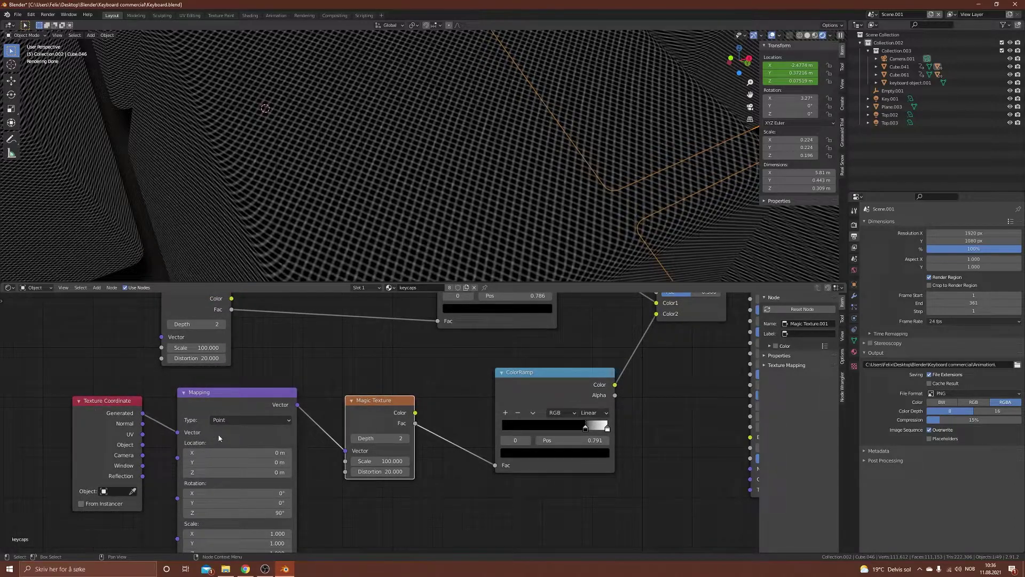
middle_drag(218, 434, 191, 395)
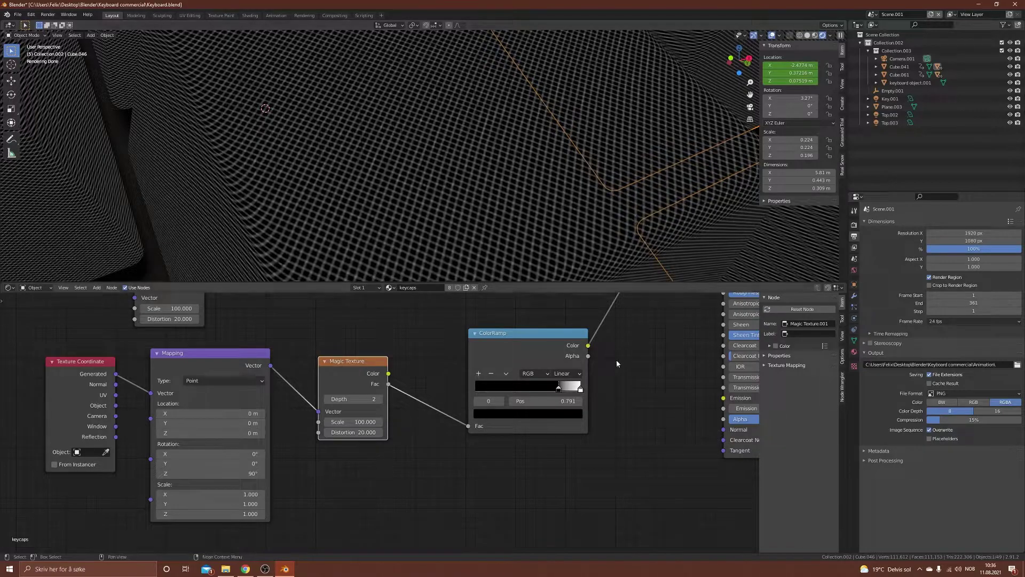
middle_drag(615, 383, 392, 513)
Reconnect the Principled BSDF to the Material Output, replacing the Mix node Viewer preview
click(442, 340)
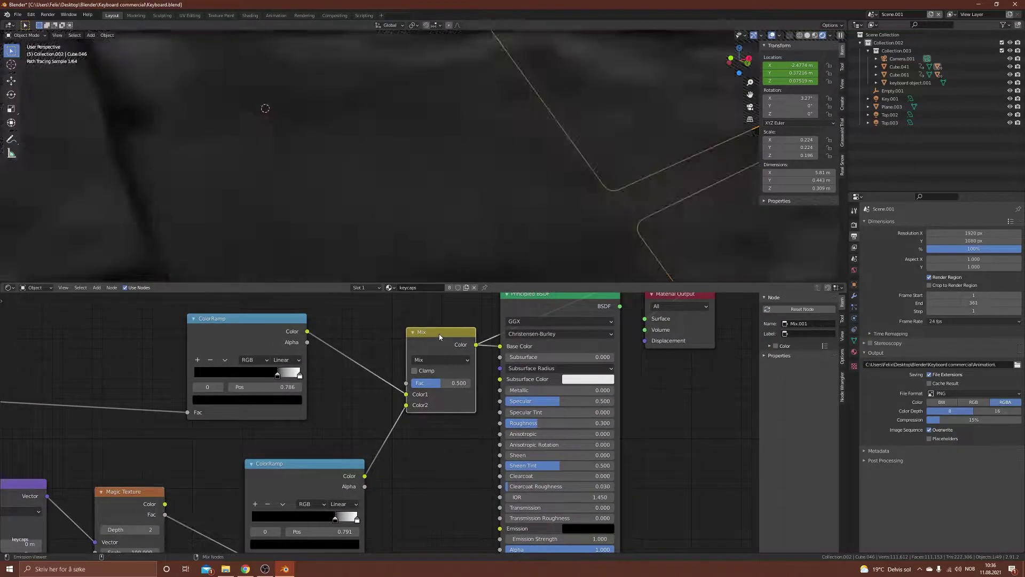
middle_drag(499, 356, 459, 396)
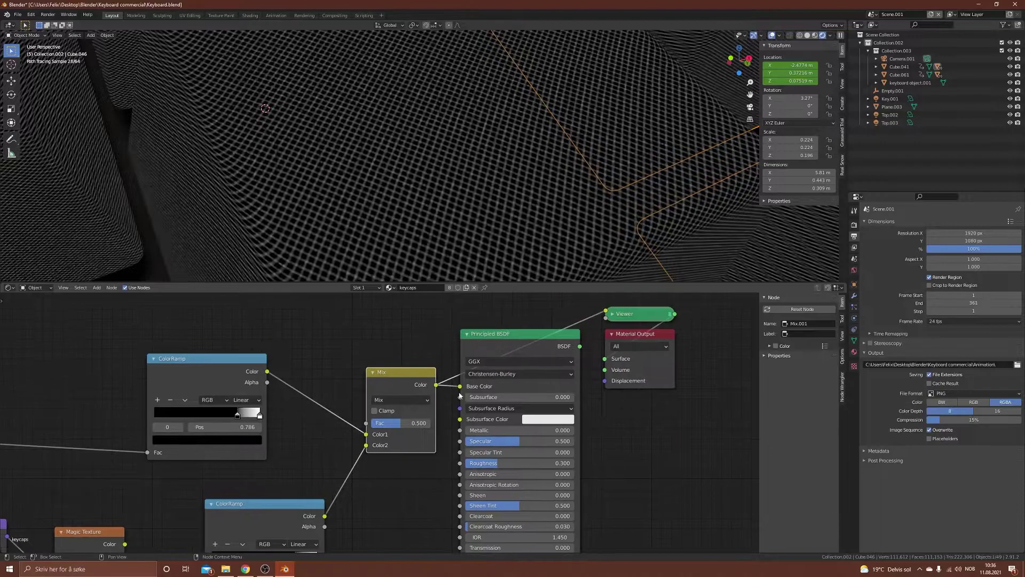
ctrl+shift+click(520, 338)
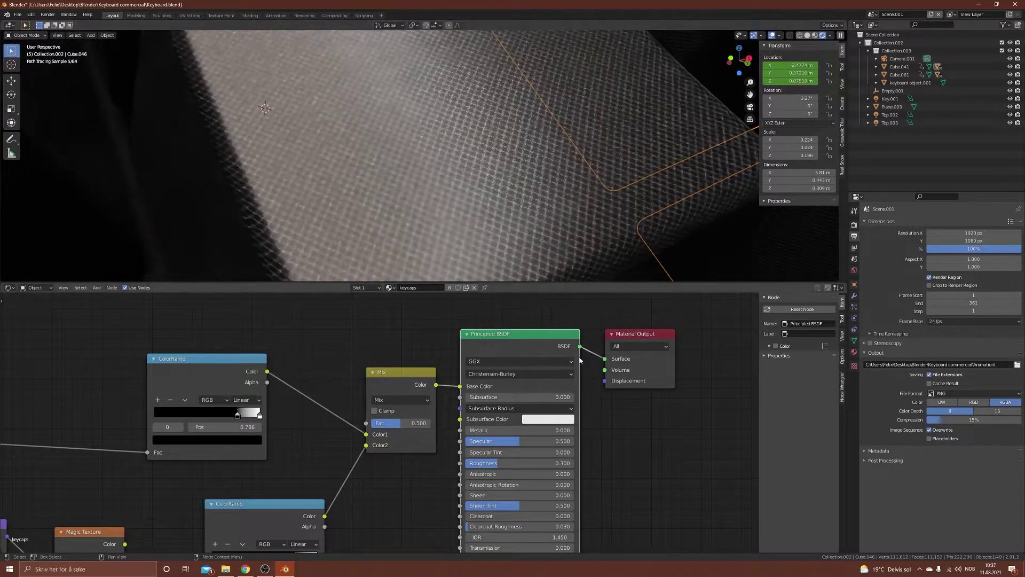
middle_drag(626, 492, 599, 468)
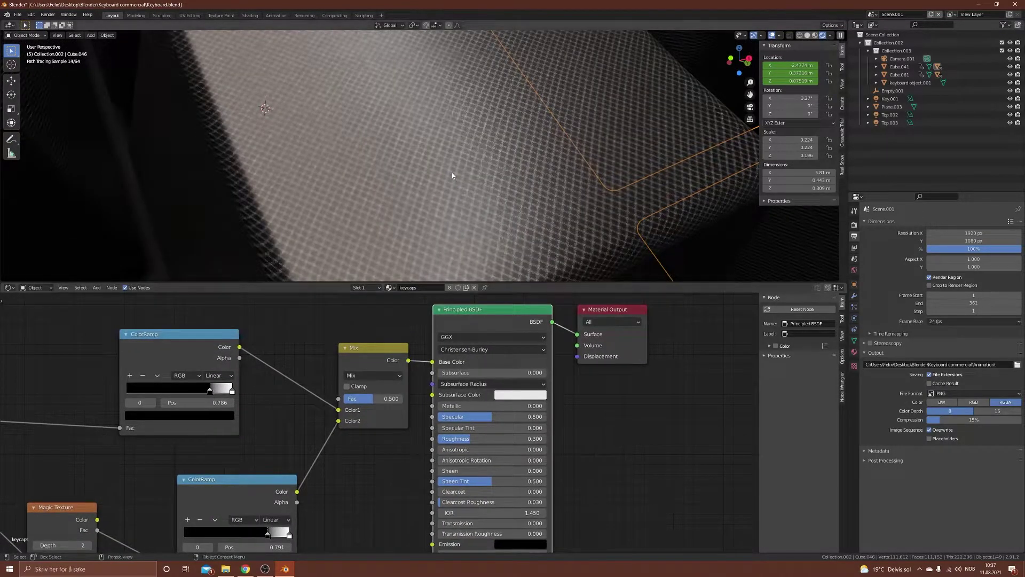
Check the glossy carbon fiber reinforced plastic reference image in Chrome, then return to Blender
key(alt+Tab)
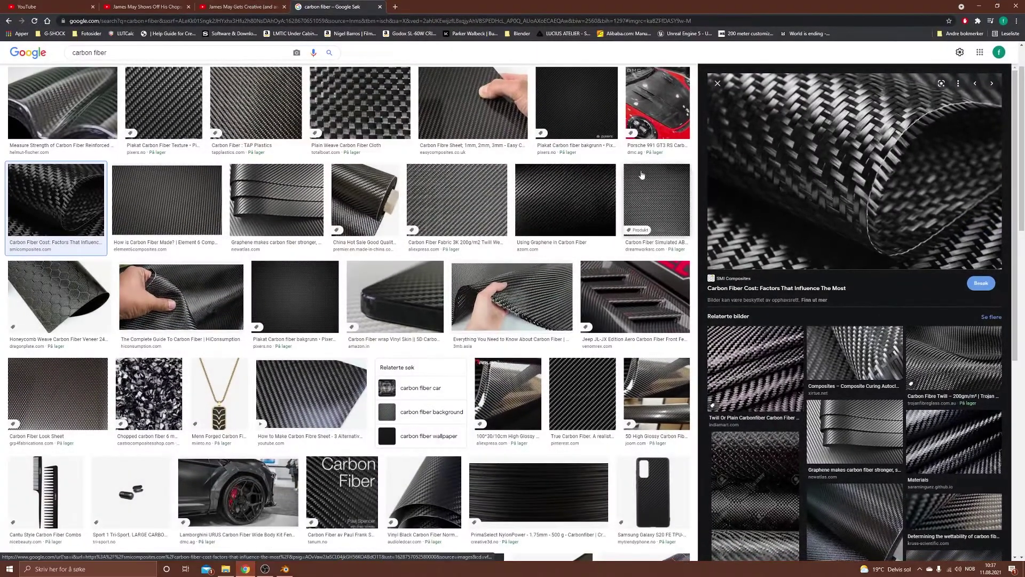
click(88, 97)
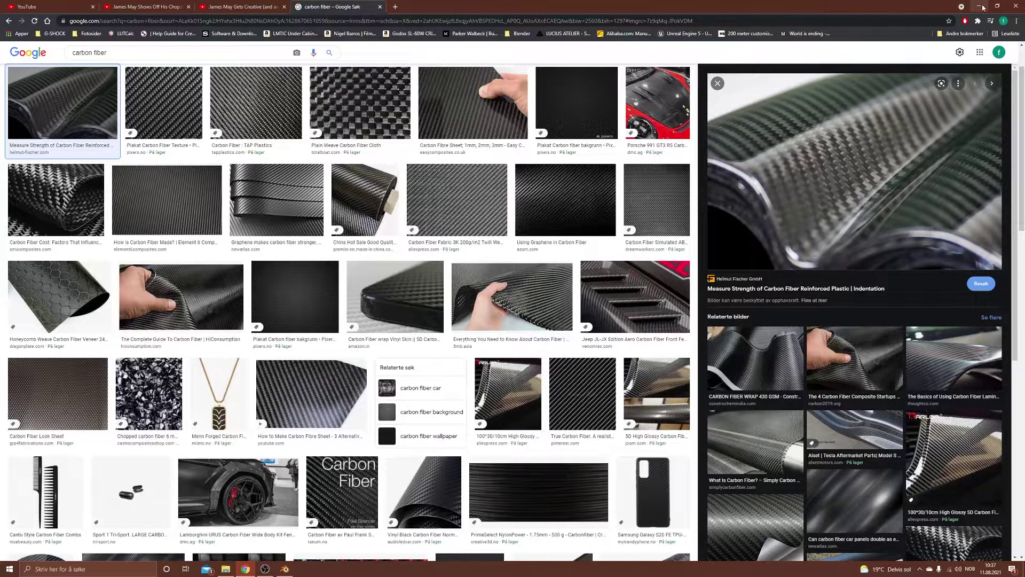
key(alt+Tab)
On the keycap's Principled BSDF, drag Clearcoat to 1.000 and type 0.1 for Clearcoat Roughness
drag(480, 491, 540, 492)
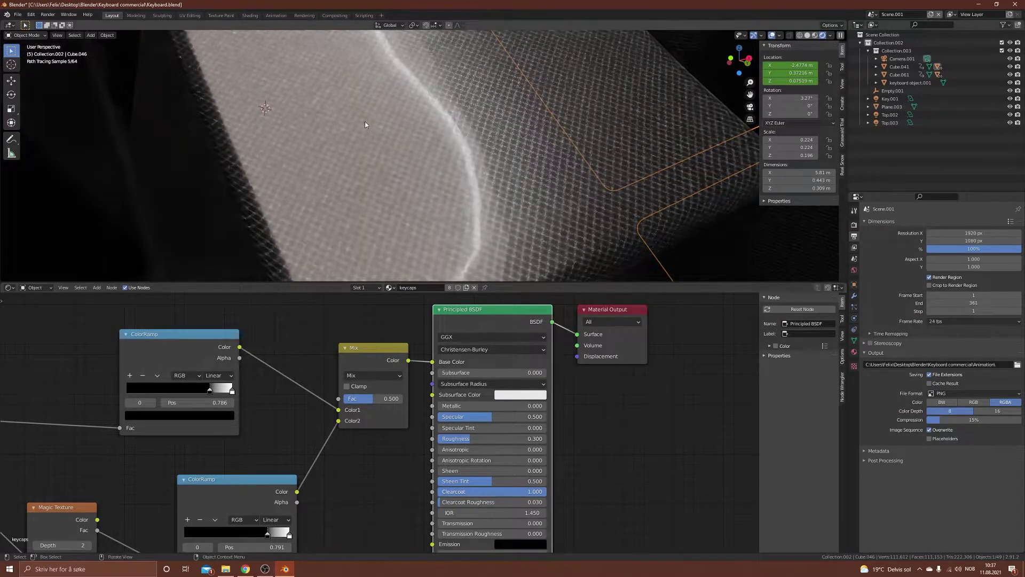
scroll(540, 154, up, 3)
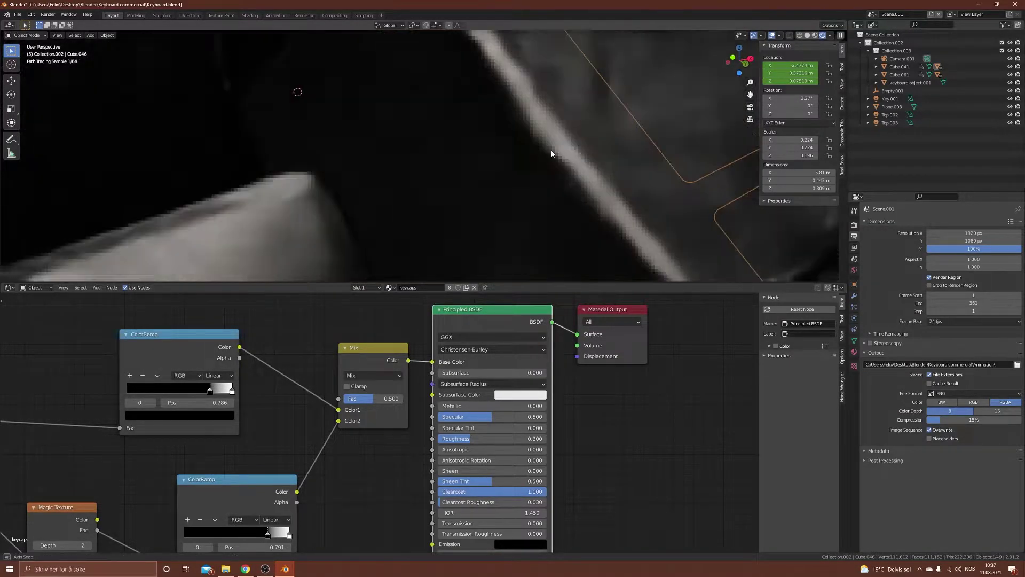
scroll(550, 154, down, 3)
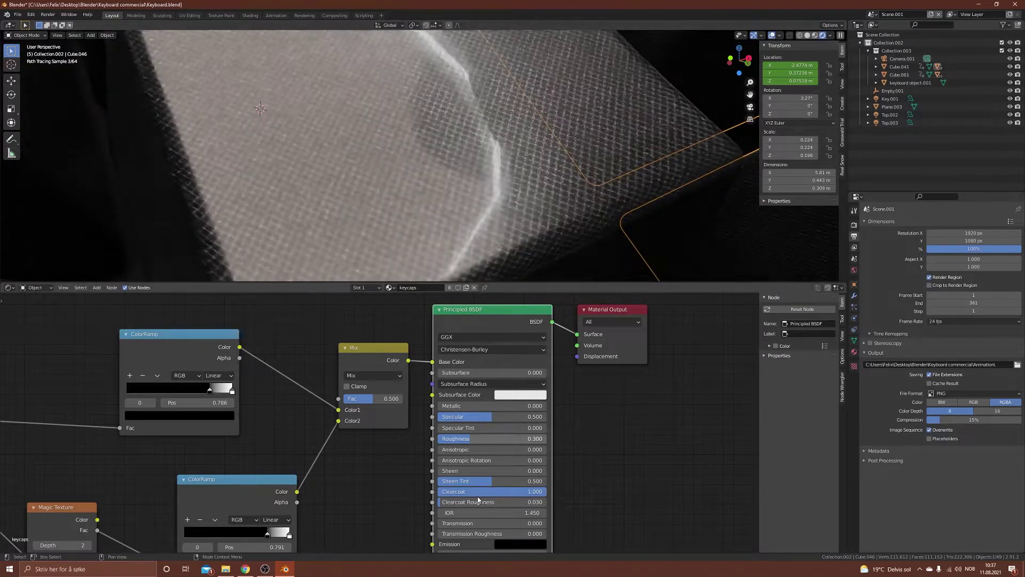
mouse_move(447, 506)
mouse_down()
mouse_move(470, 505)
mouse_move(446, 505)
mouse_up()
click(446, 504)
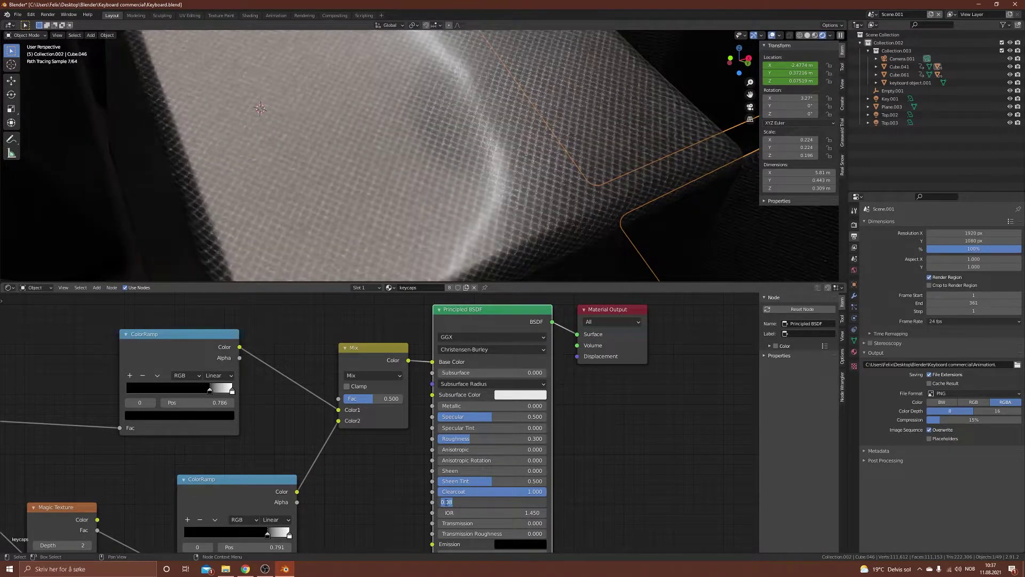
text(0.1)
key(Return)
scroll(438, 132, up, 3)
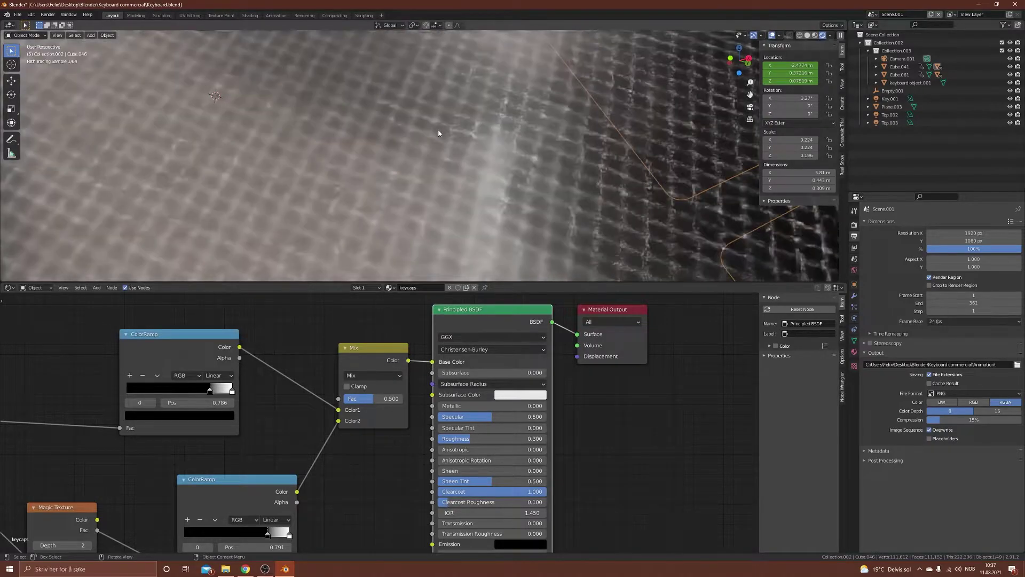
scroll(438, 133, down, 3)
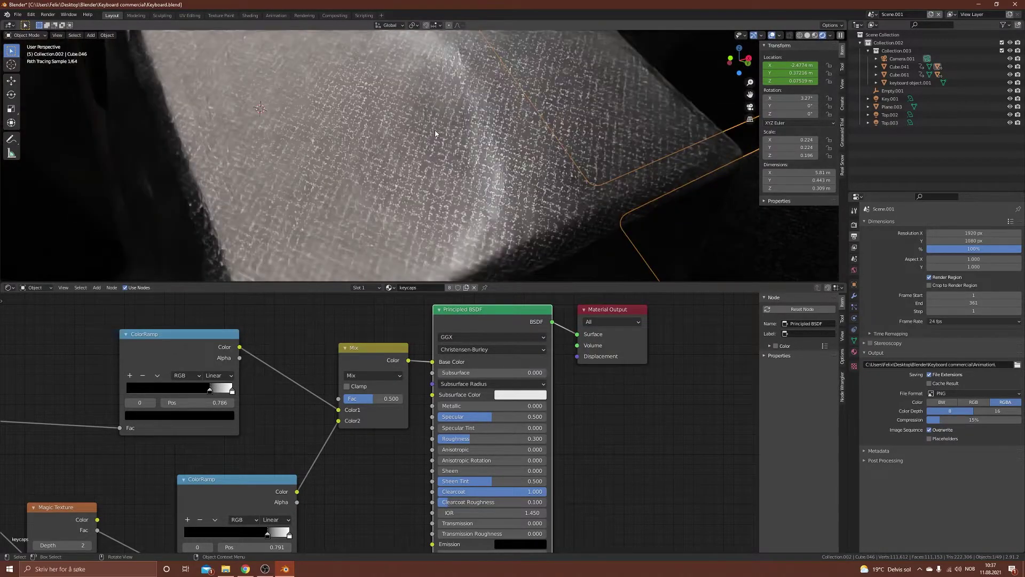
Align the active camera to the current viewport view
click(56, 36)
mouse_move(123, 143)
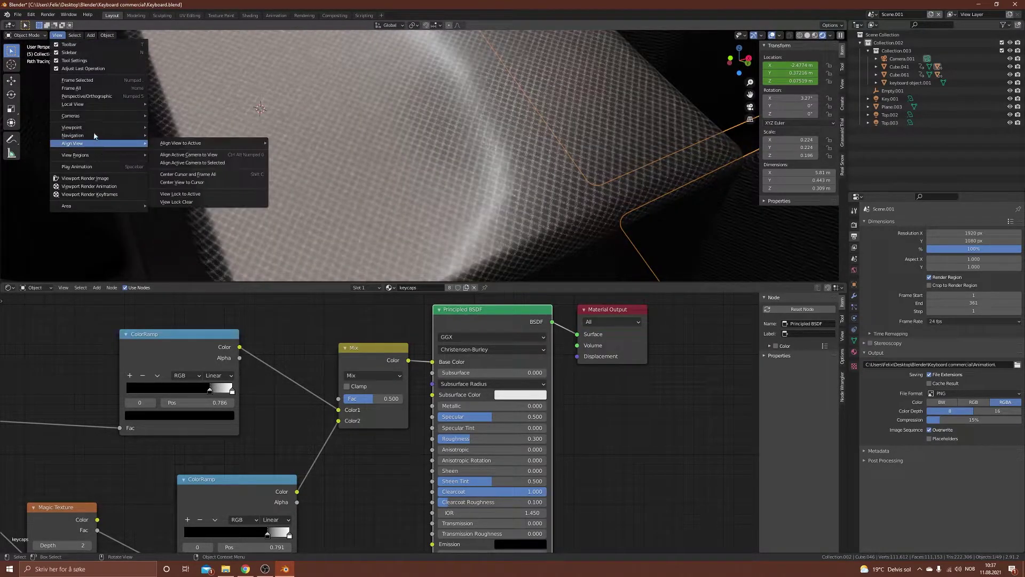
click(190, 155)
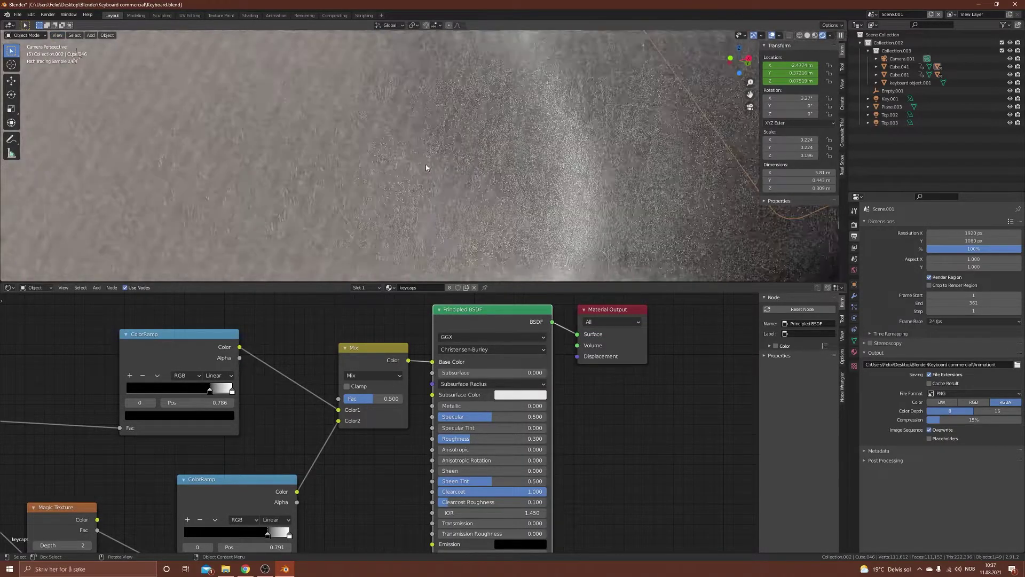
Turn off depth of field on Camera.001
scroll(427, 165, down, 3)
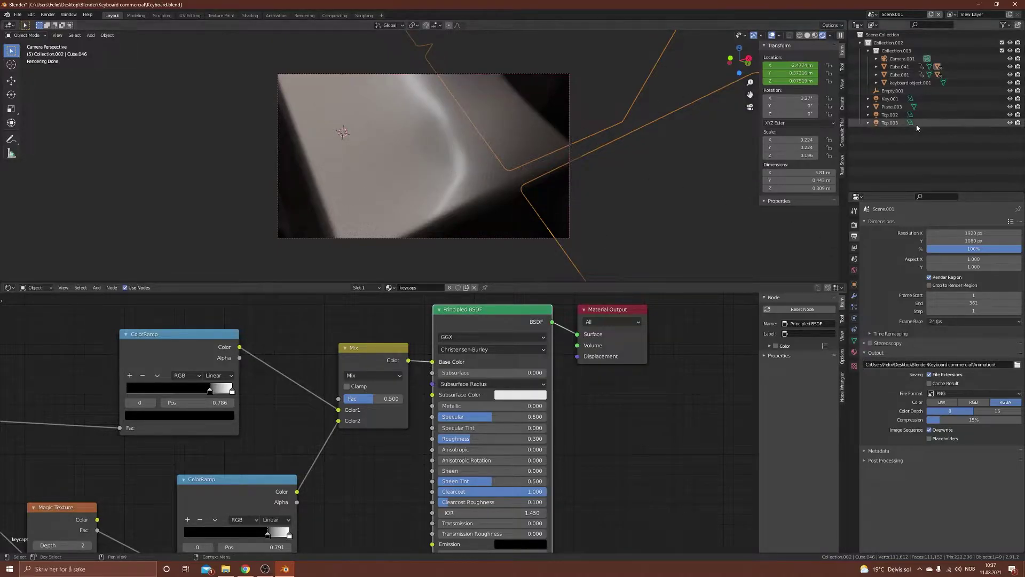
click(902, 59)
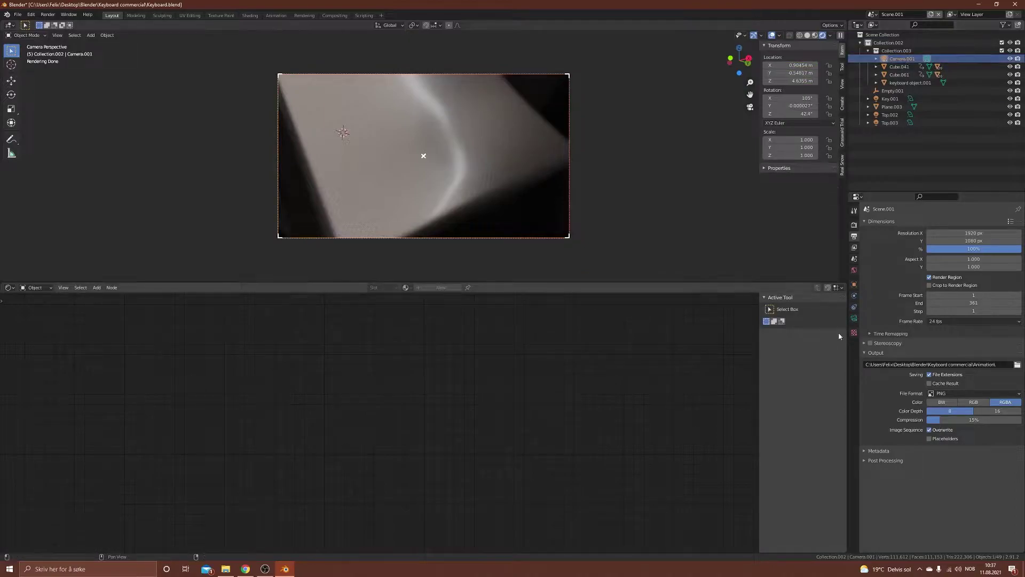
click(927, 58)
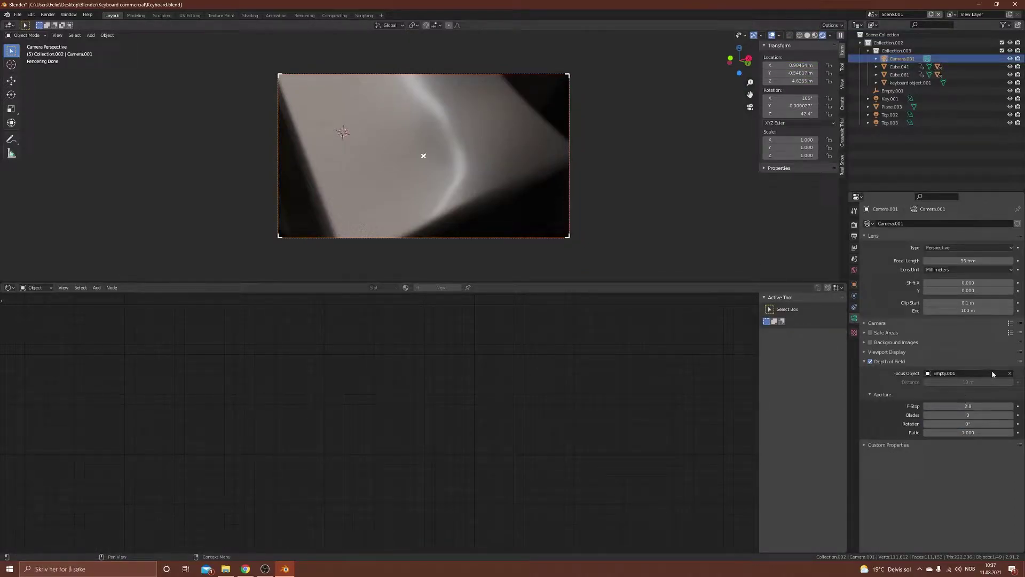
click(870, 362)
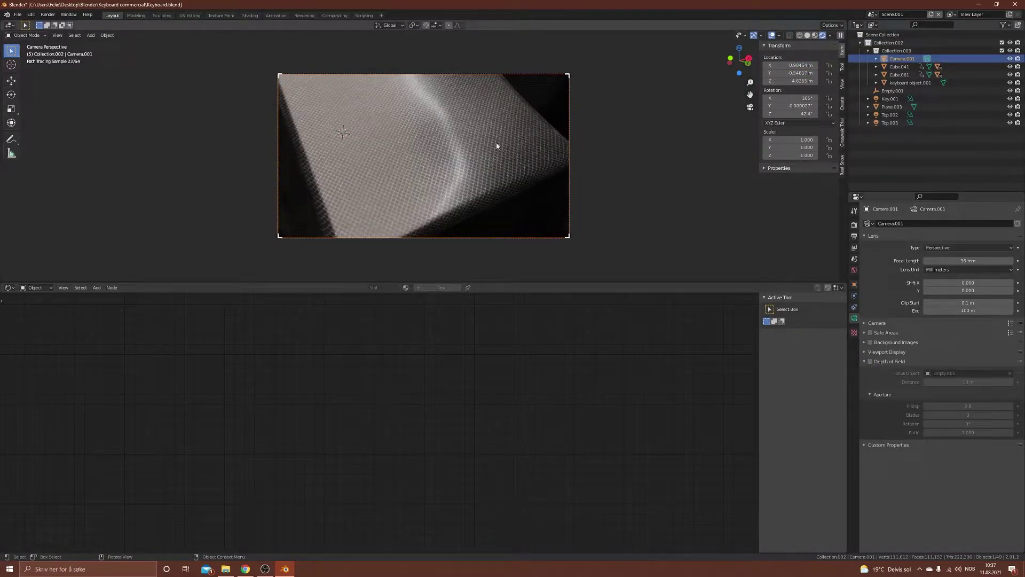
Save the blend file and render a still image from the camera
key(ctrl+s)
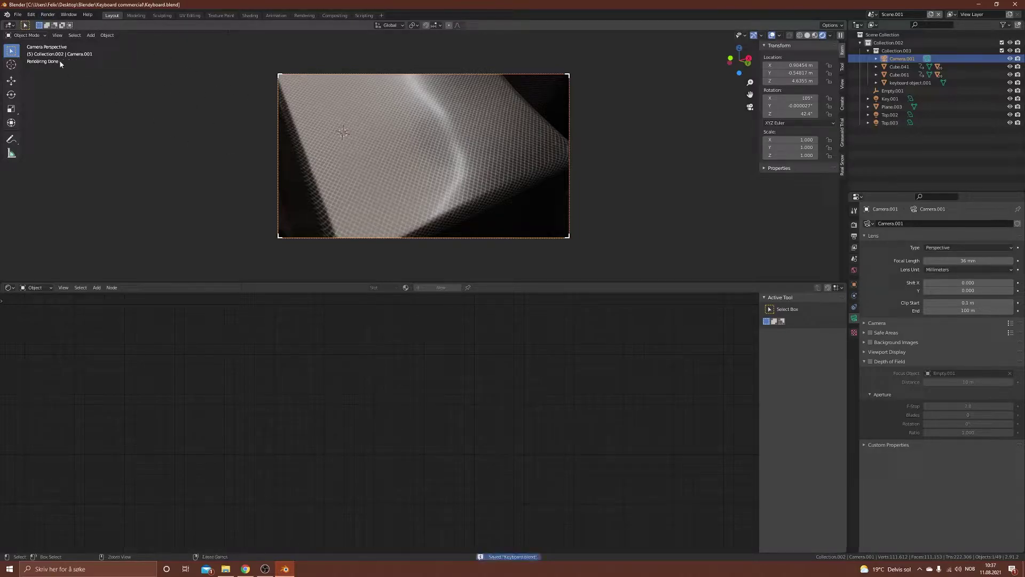
click(47, 14)
click(61, 25)
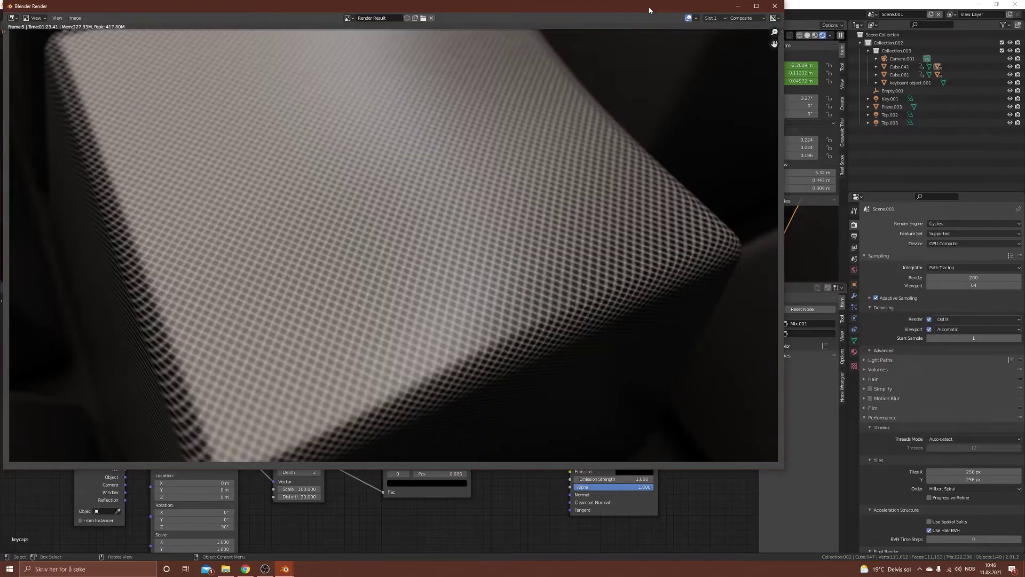
Wire the upper ColorRamp's Color output directly into the Principled BSDF Base Color for a striped weave
click(531, 477)
drag(540, 407, 483, 490)
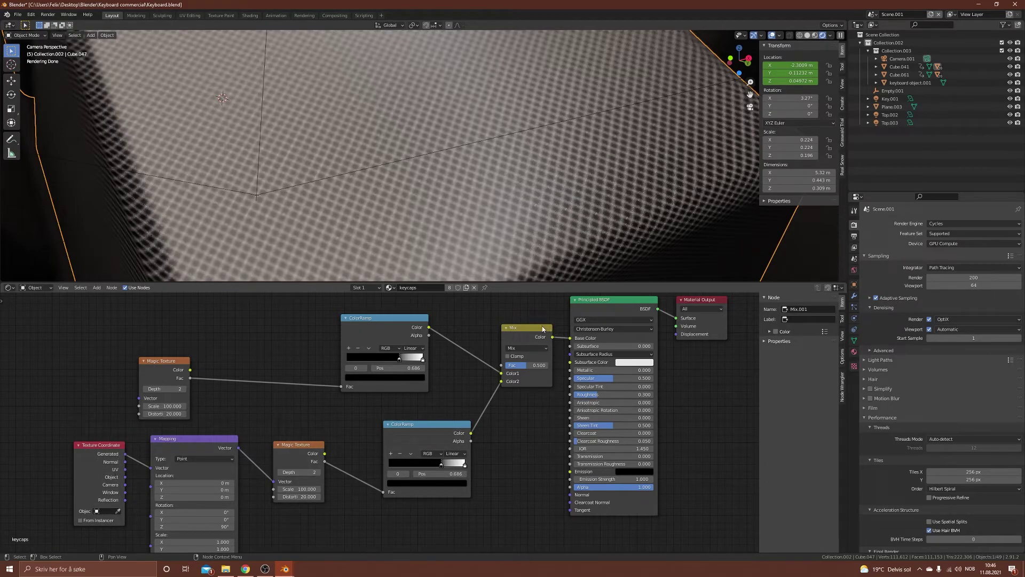
drag(429, 327, 571, 338)
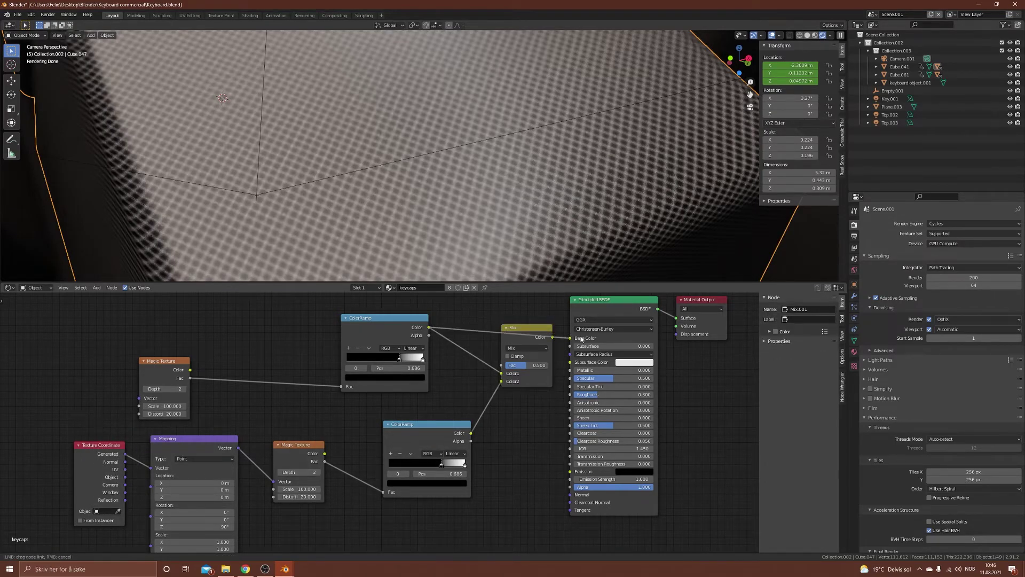